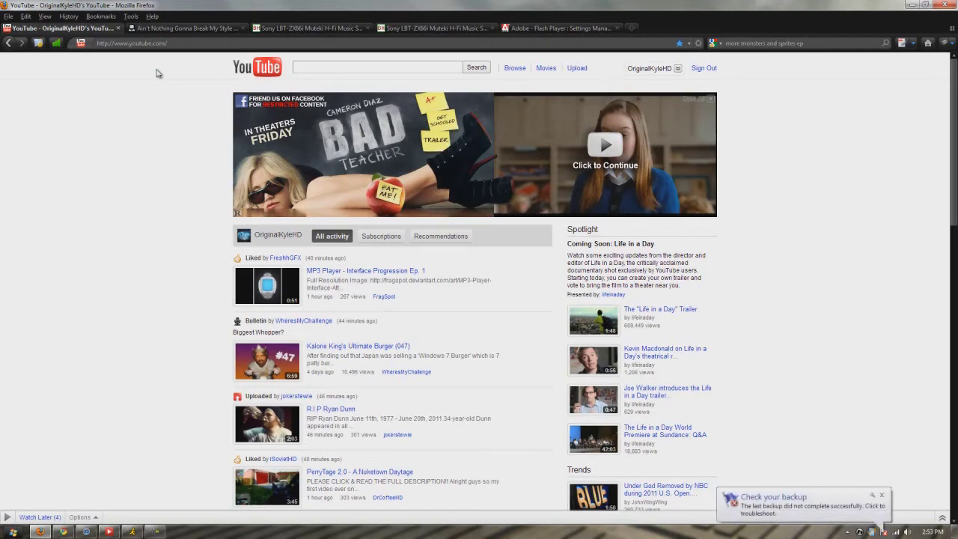
Dismiss the 'Check your backup' tray notification over the YouTube homepage.
click(881, 494)
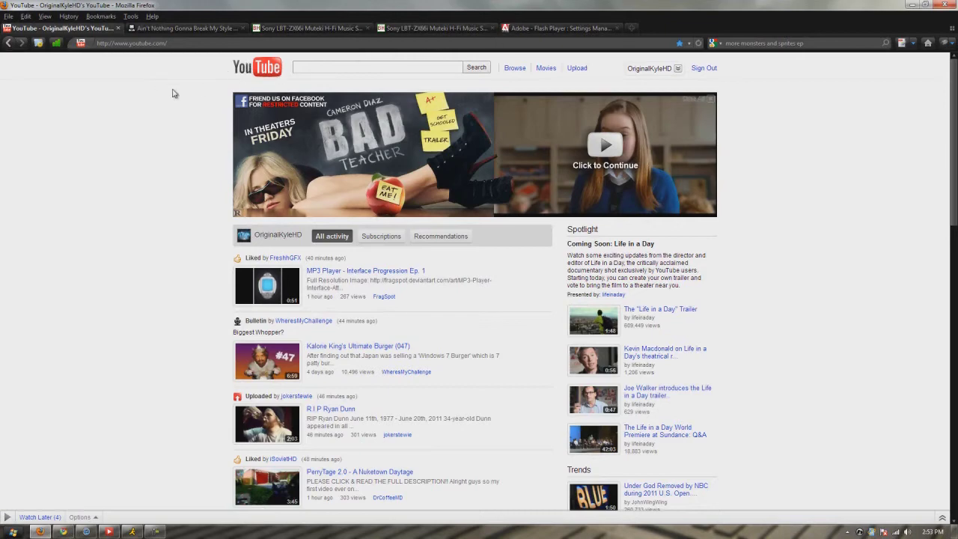
In the Flash Player Settings Manager tab, browse visited websites like p1.soundcloud.com and edit.yahoo.com.
click(560, 29)
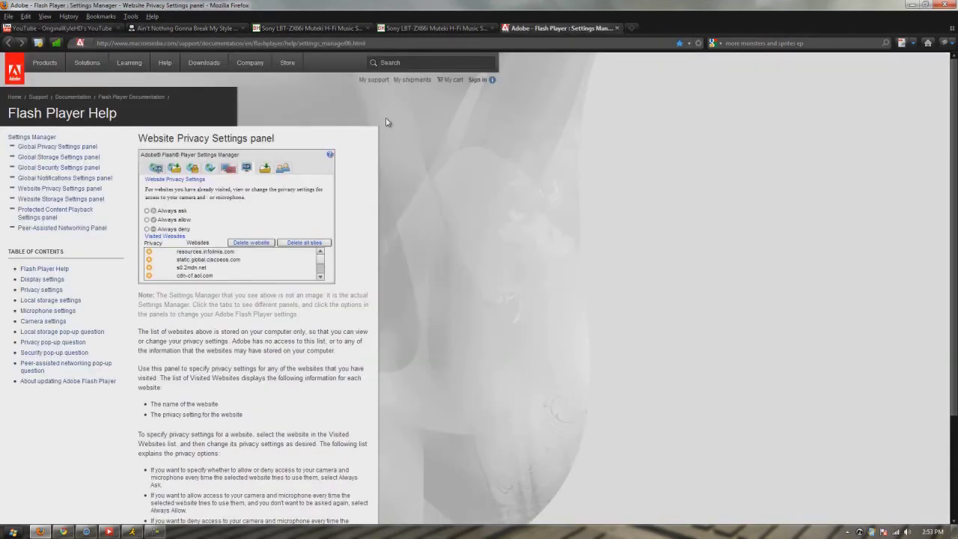
scroll(393, 83, down, 5)
scroll(440, 197, up, 5)
scroll(545, 156, down, 3)
scroll(563, 150, up, 3)
click(320, 276)
mouse_move(320, 274)
mouse_down()
mouse_move(322, 251)
mouse_move(322, 272)
mouse_up()
click(320, 253)
click(320, 278)
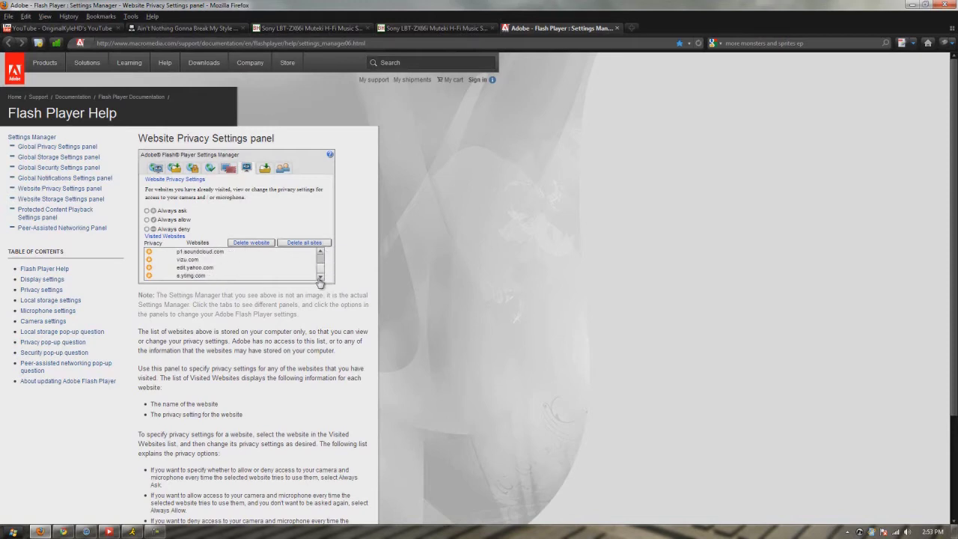
click(220, 269)
click(219, 253)
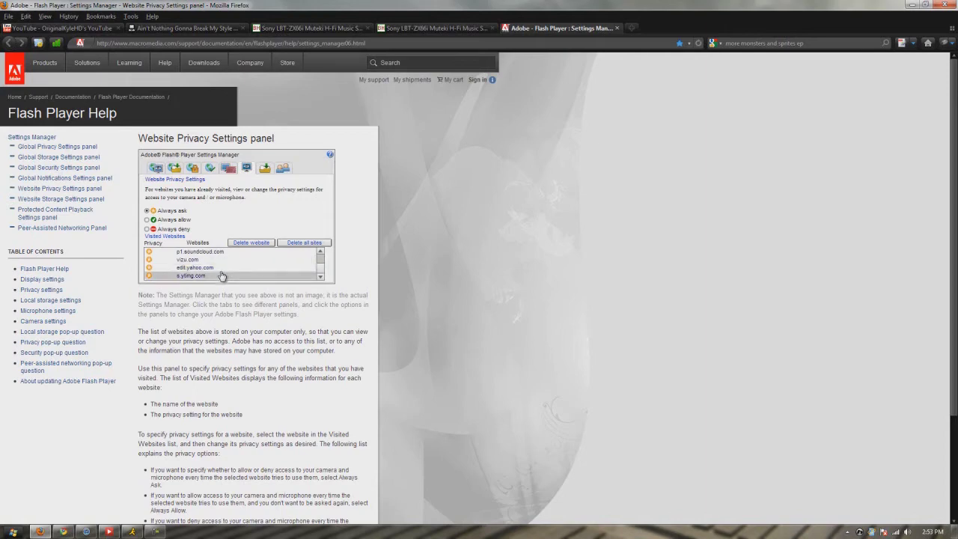
click(320, 271)
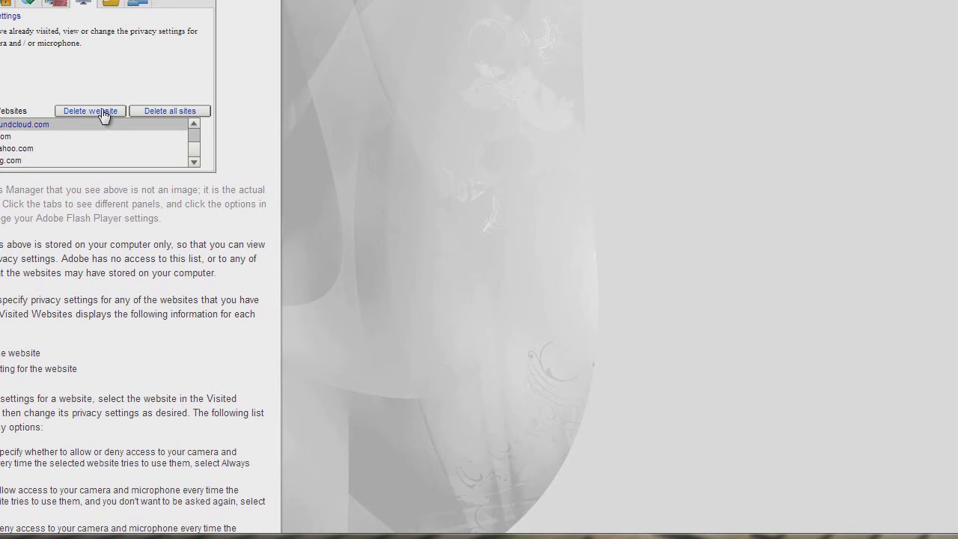
click(194, 161)
Delete all sites from the Website Privacy Settings panel and confirm the deletion.
click(193, 133)
click(177, 114)
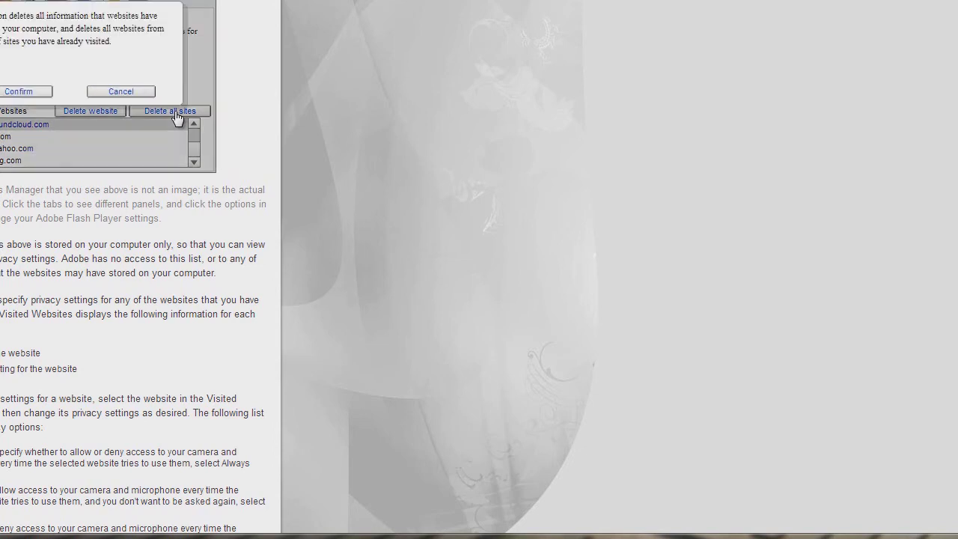
click(45, 91)
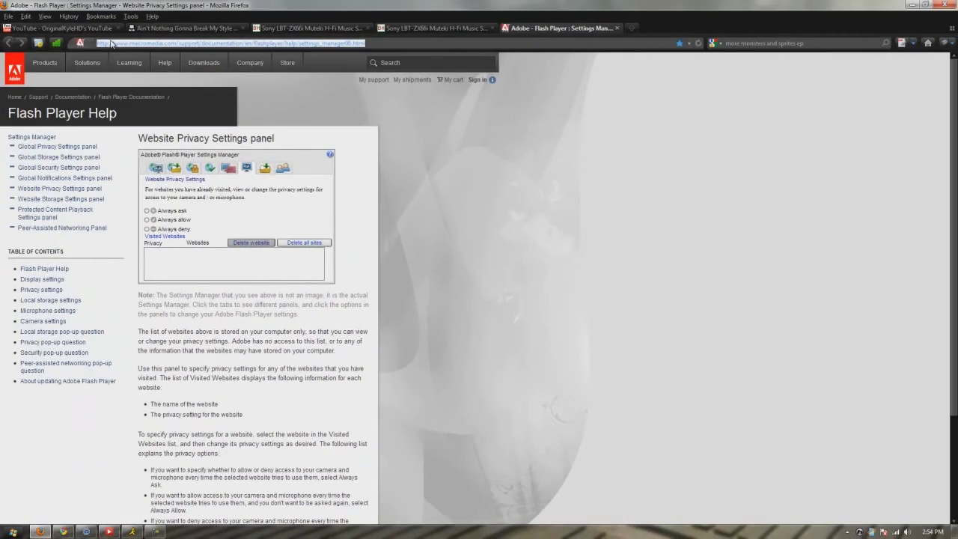
click(436, 116)
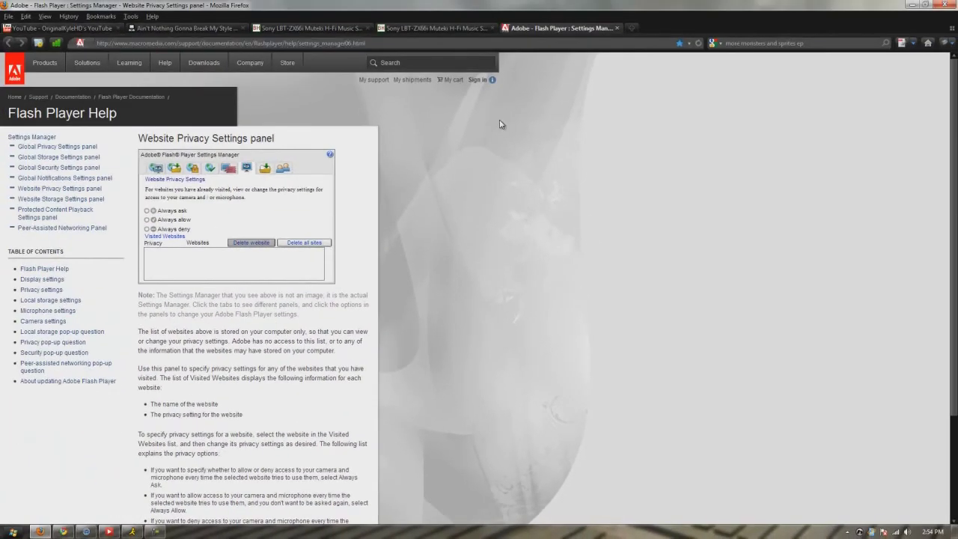